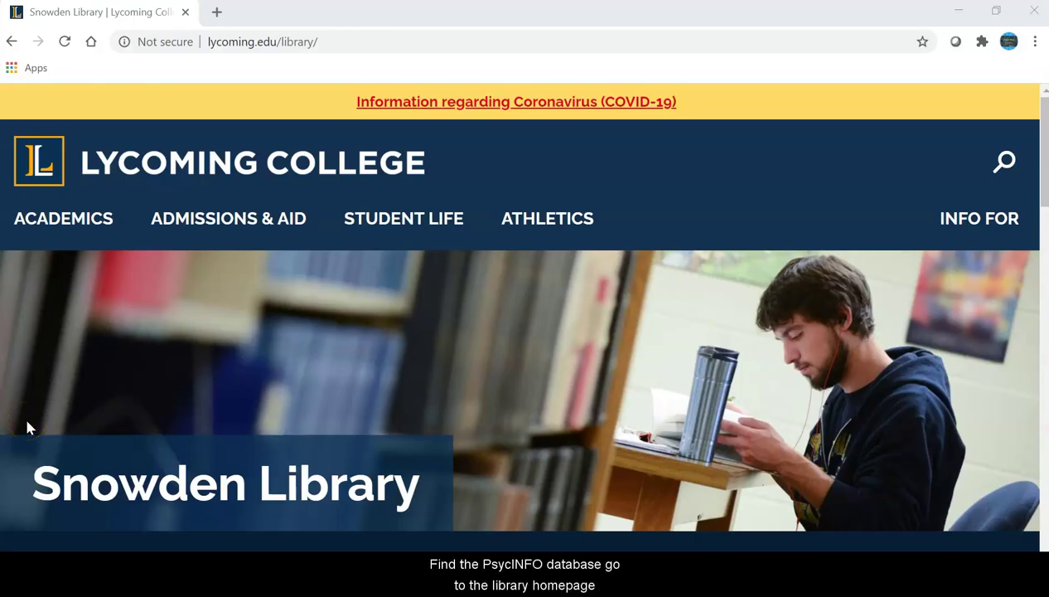
Step: Open the library's A-Z Databases list, filter it to the letter P, and launch PsycINFO
scroll(241, 456, down, 3)
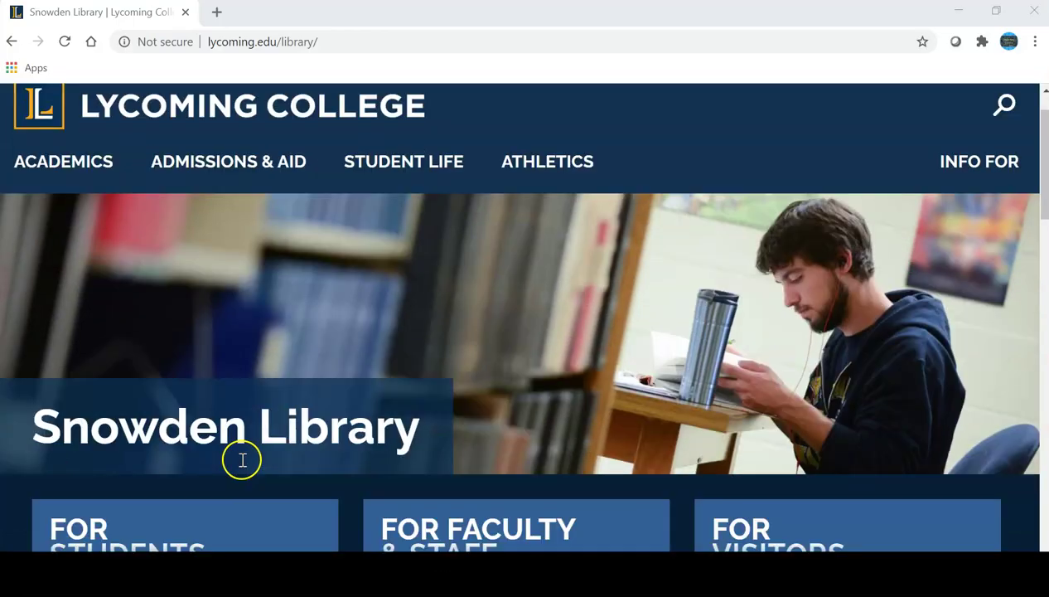
scroll(240, 474, down, 1)
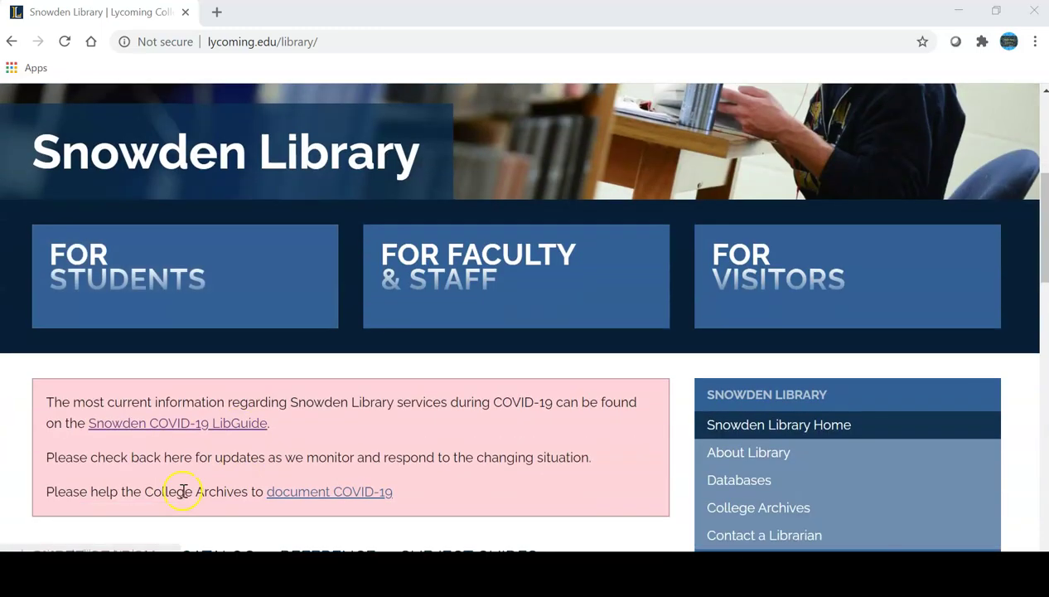
click(742, 482)
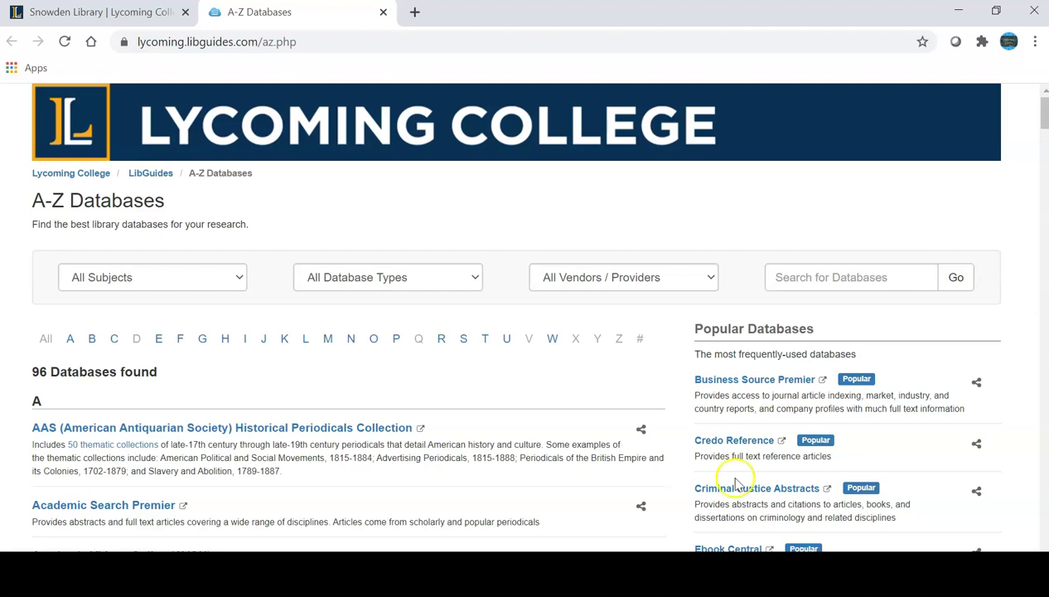
click(396, 340)
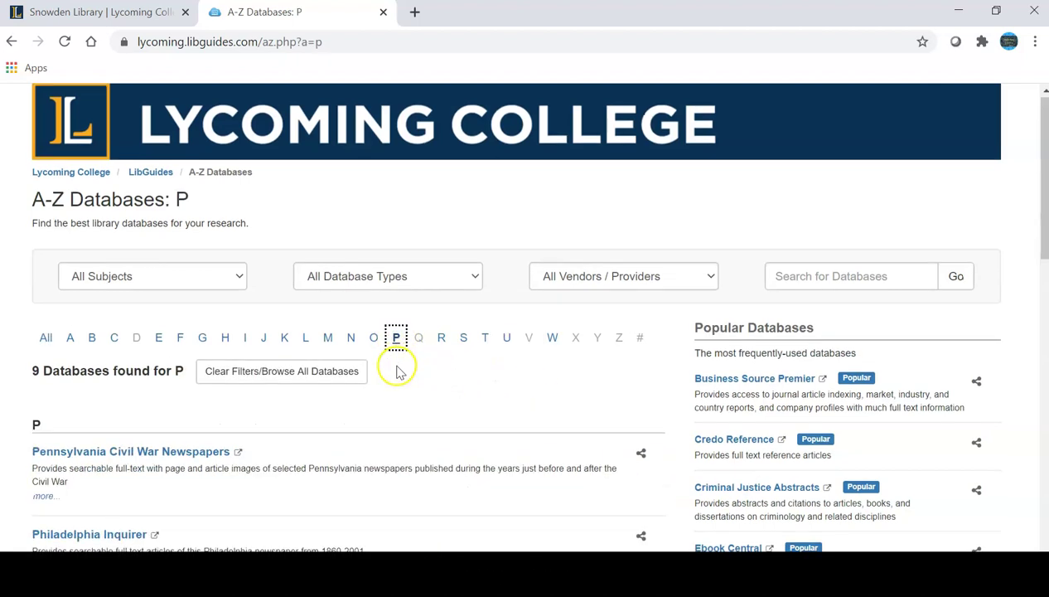
scroll(396, 373, down, 2)
scroll(396, 373, down, 4)
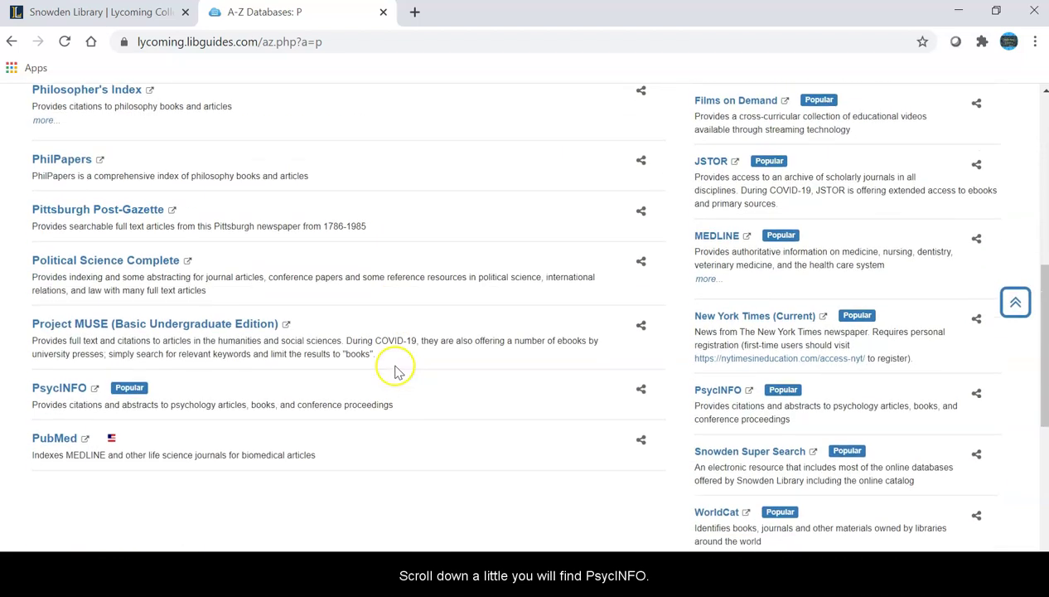
click(58, 389)
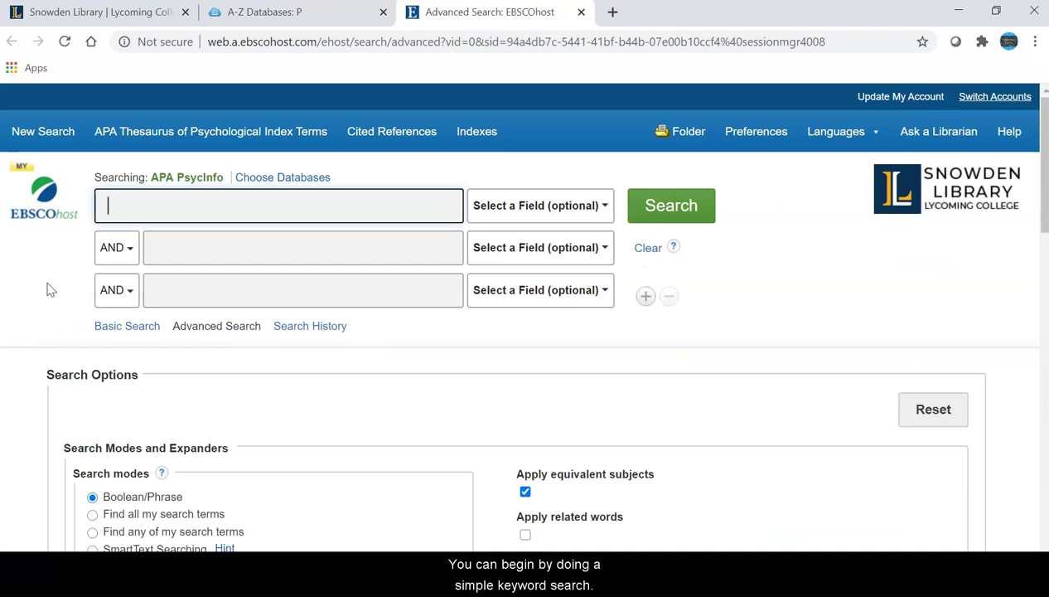
Step: Run a keyword search for 'anxiety' in APA PsycInfo, returning 268,466 results
text(anxiety)
key(Return)
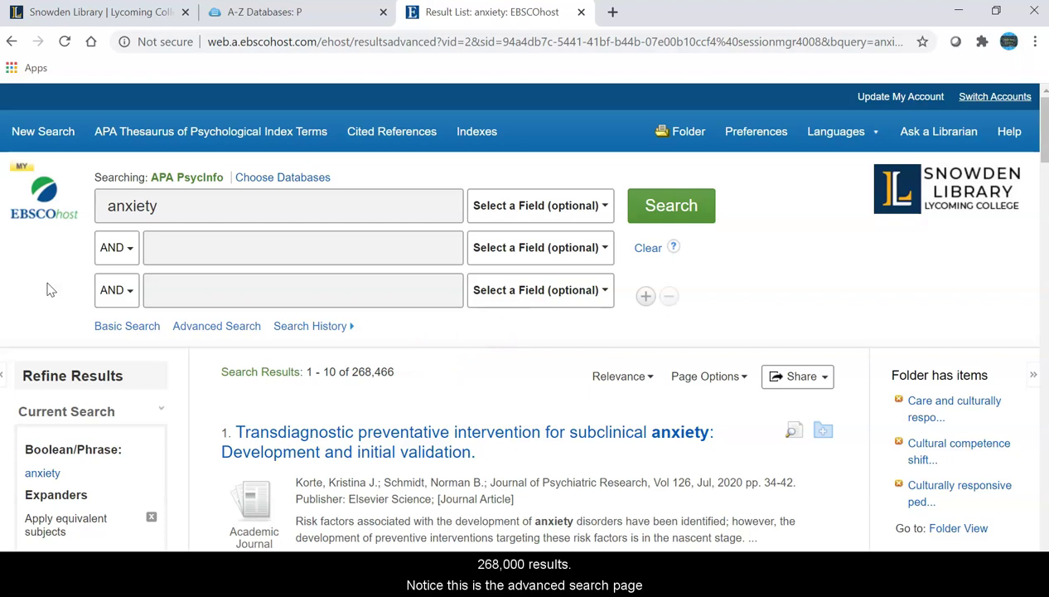
click(219, 248)
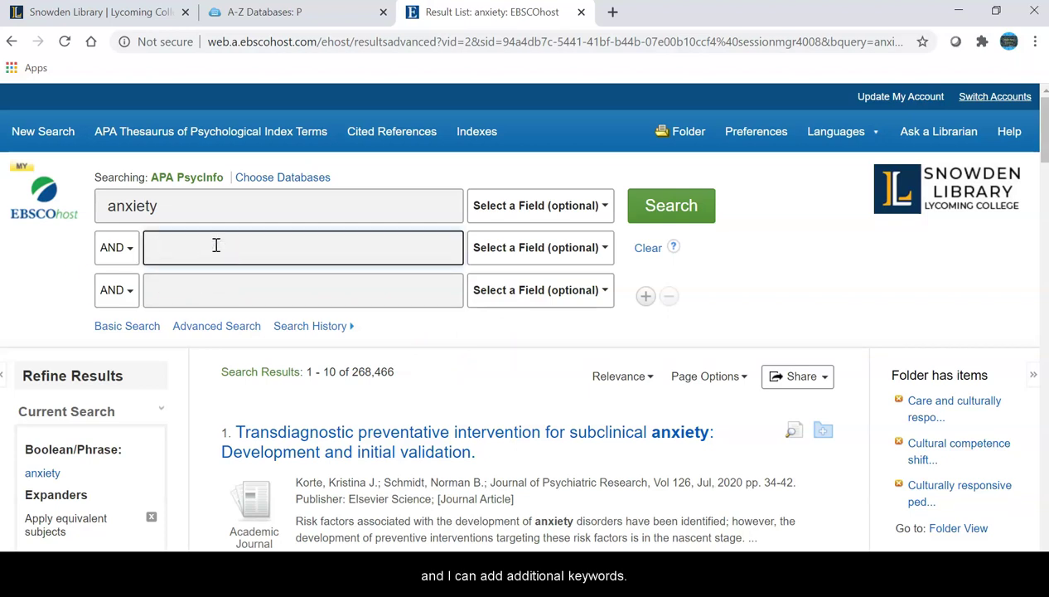
Step: Add 'college students' as a second AND term and rerun the search, giving 13,715 results
text(college s)
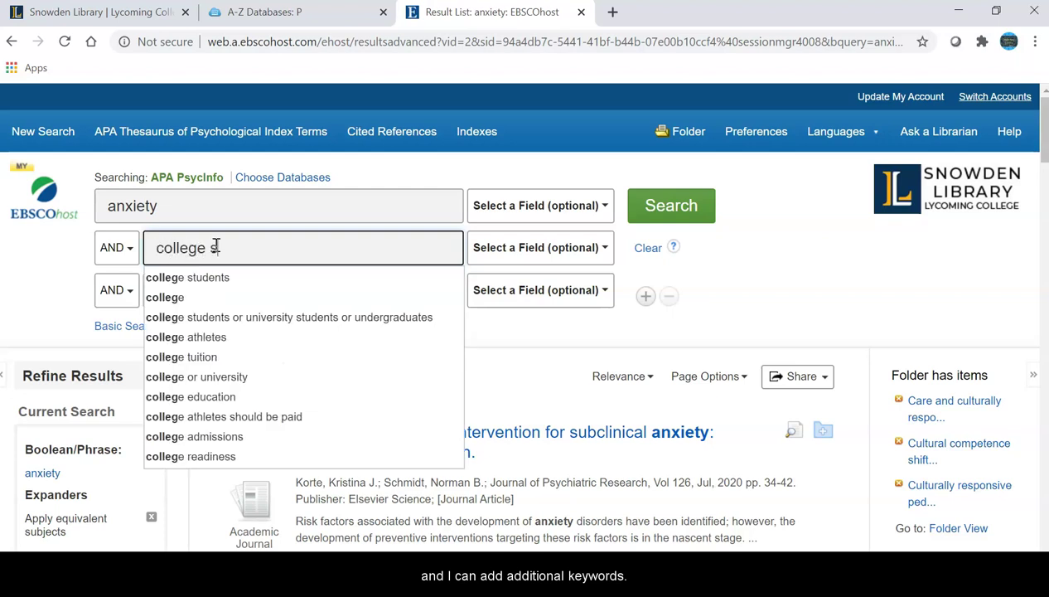
text(tudents)
key(Return)
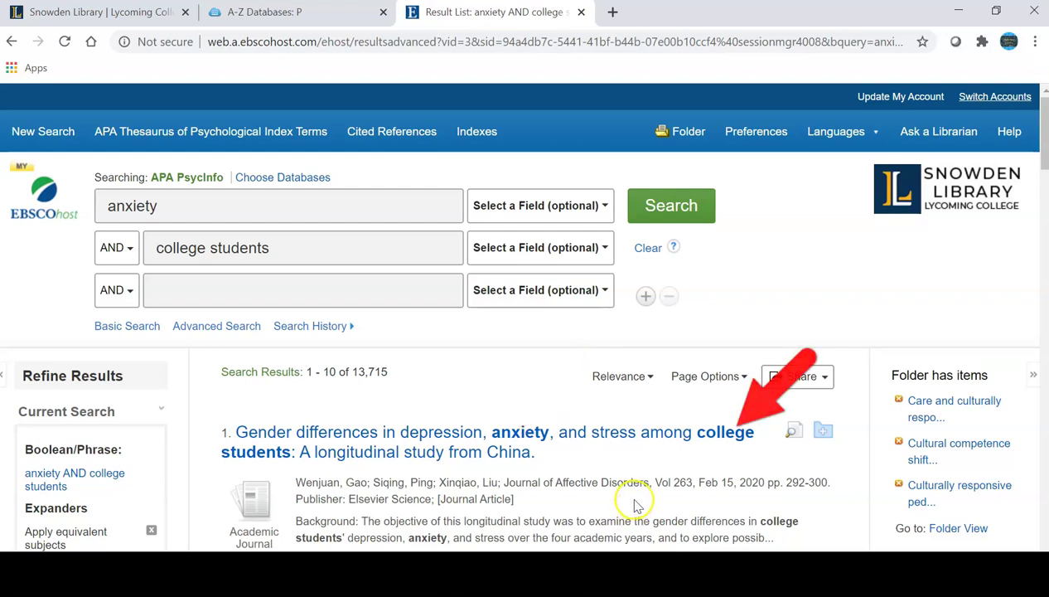
scroll(640, 494, down, 4)
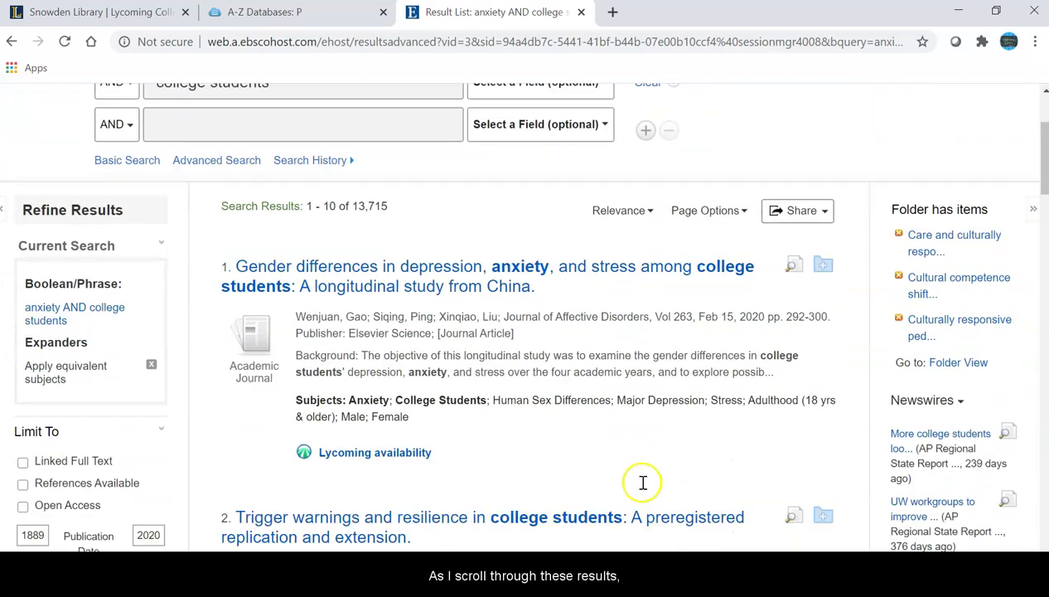
scroll(641, 478, down, 2)
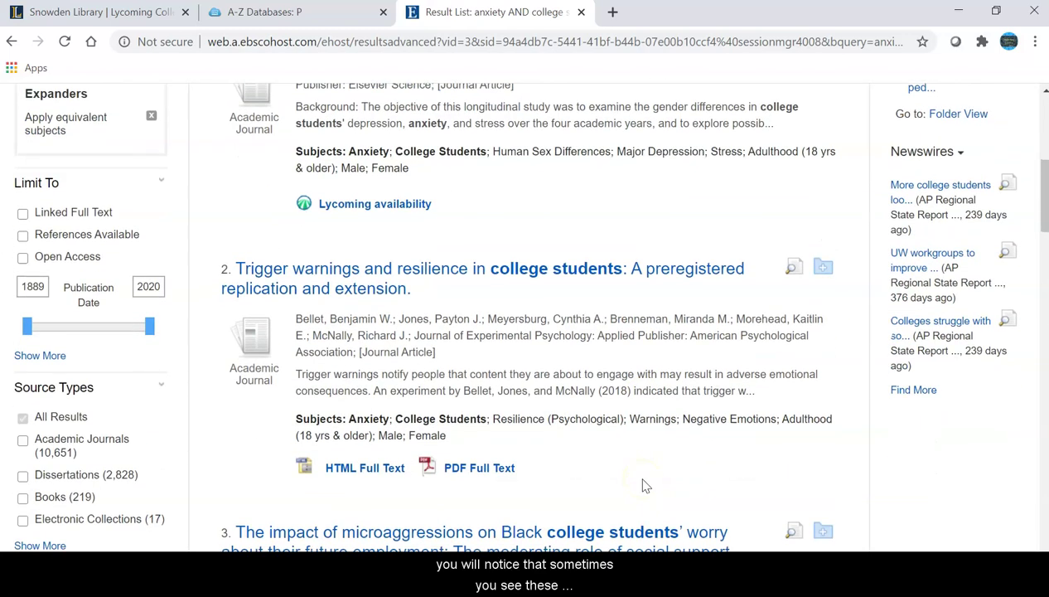
scroll(644, 487, down, 1)
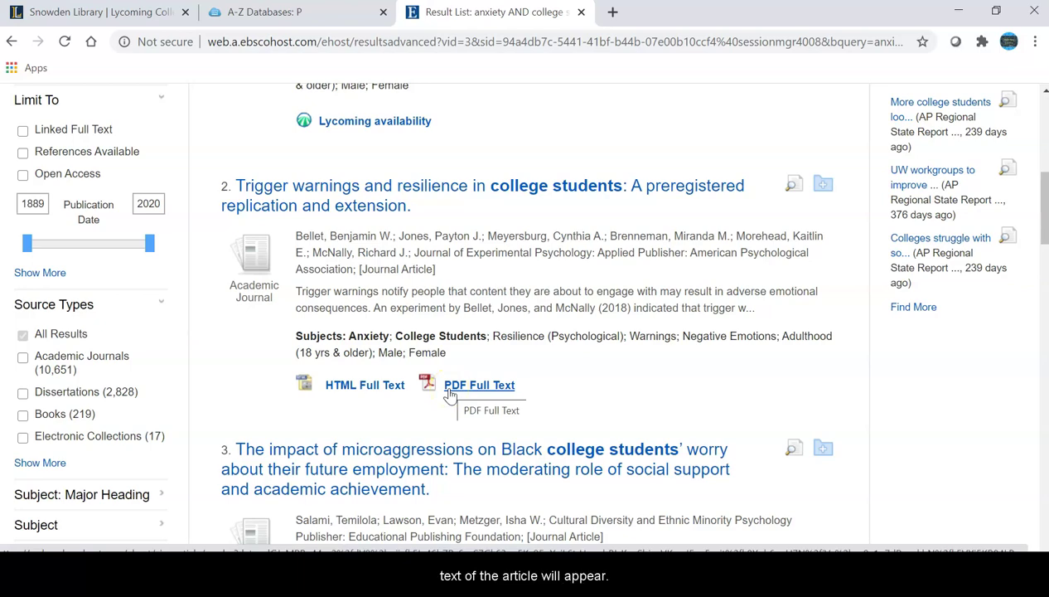
scroll(448, 396, down, 5)
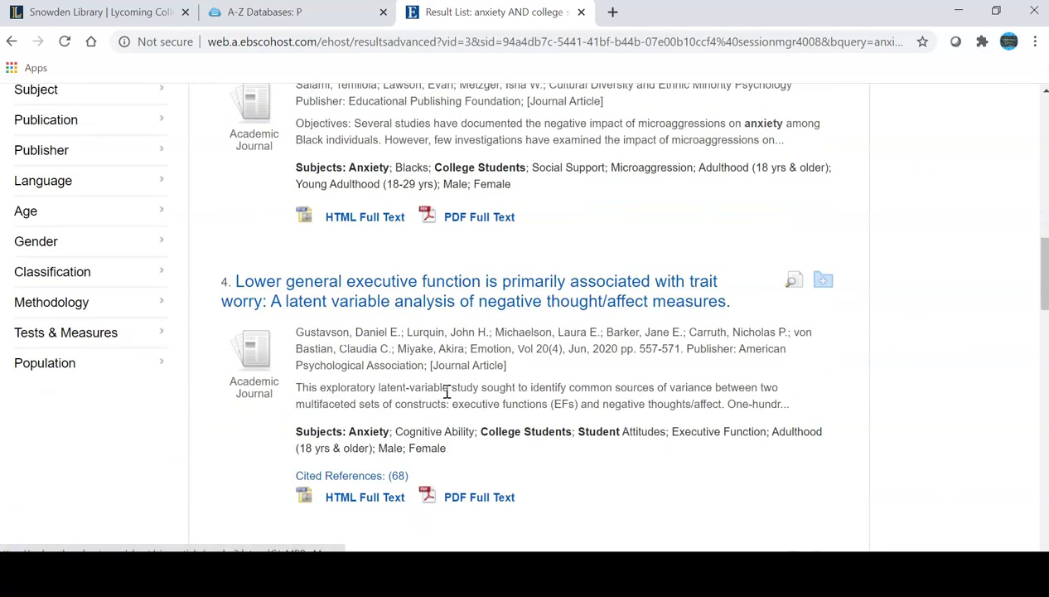
scroll(447, 392, down, 4)
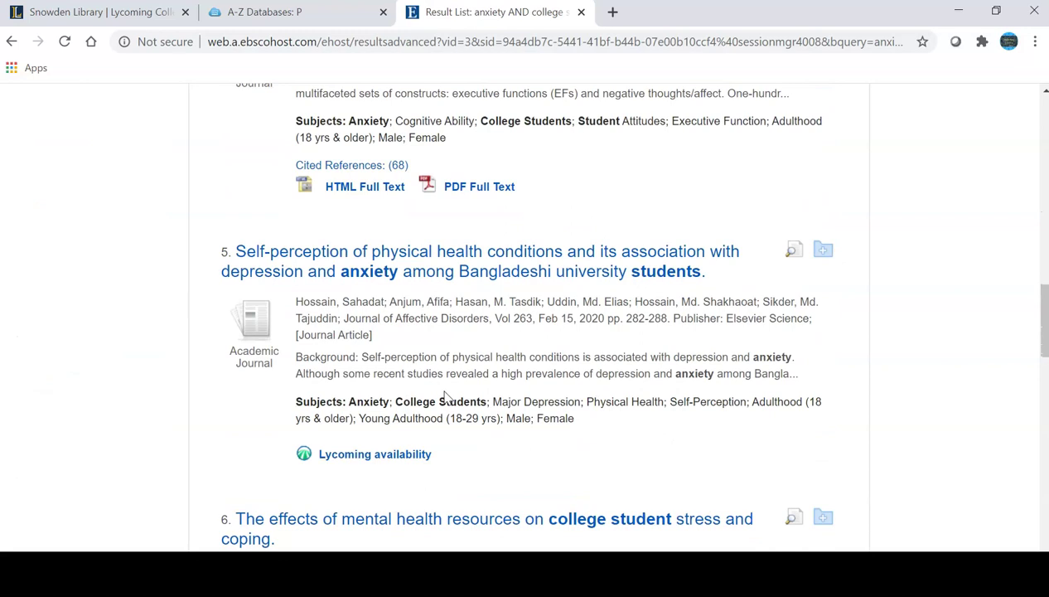
scroll(445, 397, down, 1)
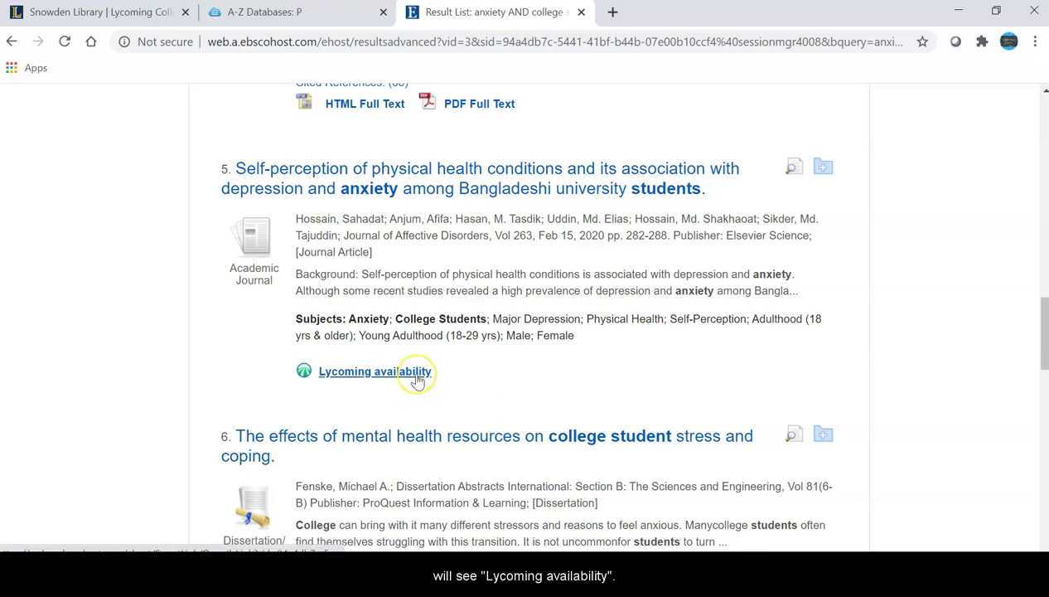
Step: Open result 5's article at ScienceDirect through Full Text Finder, then go back to the Full Text Finder tab
click(416, 377)
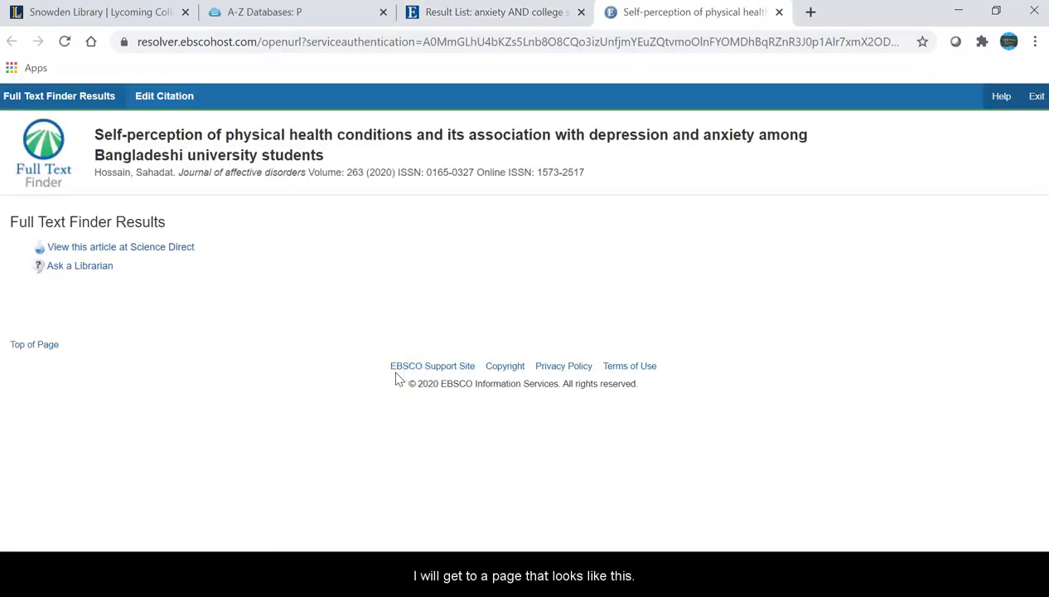
click(185, 249)
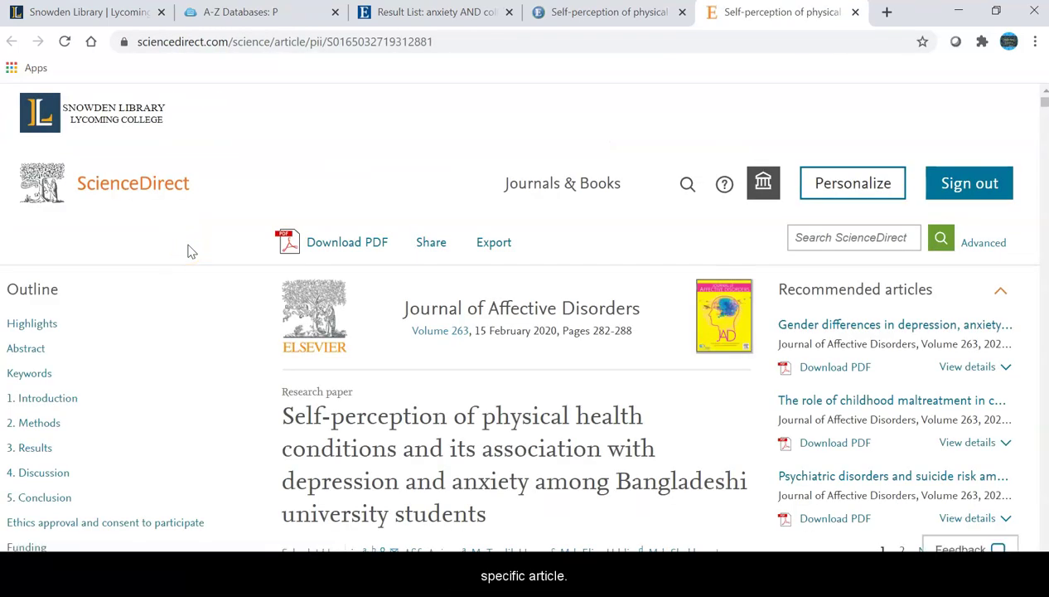
click(609, 11)
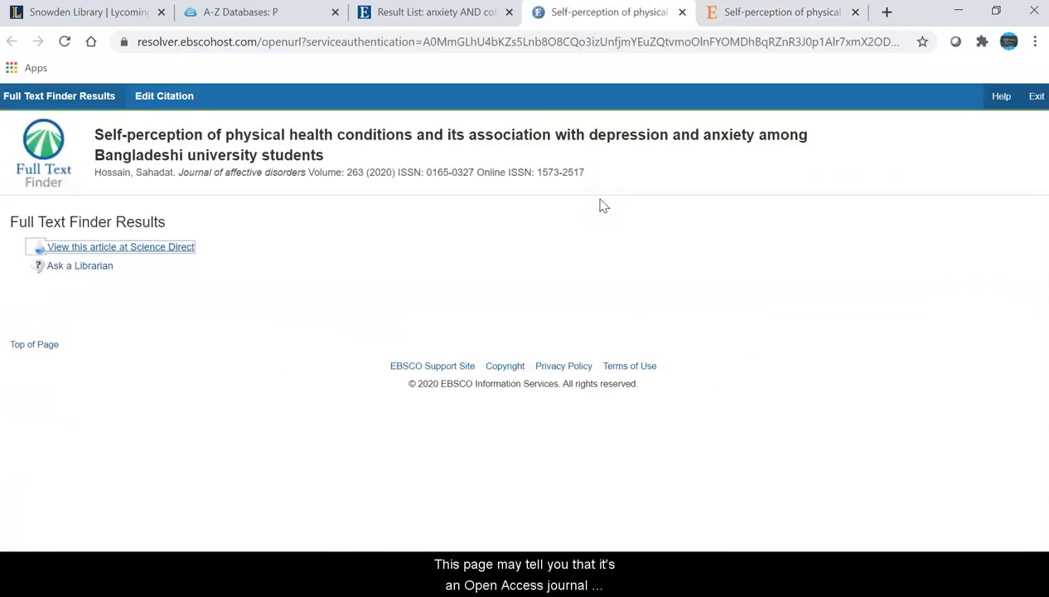
click(599, 205)
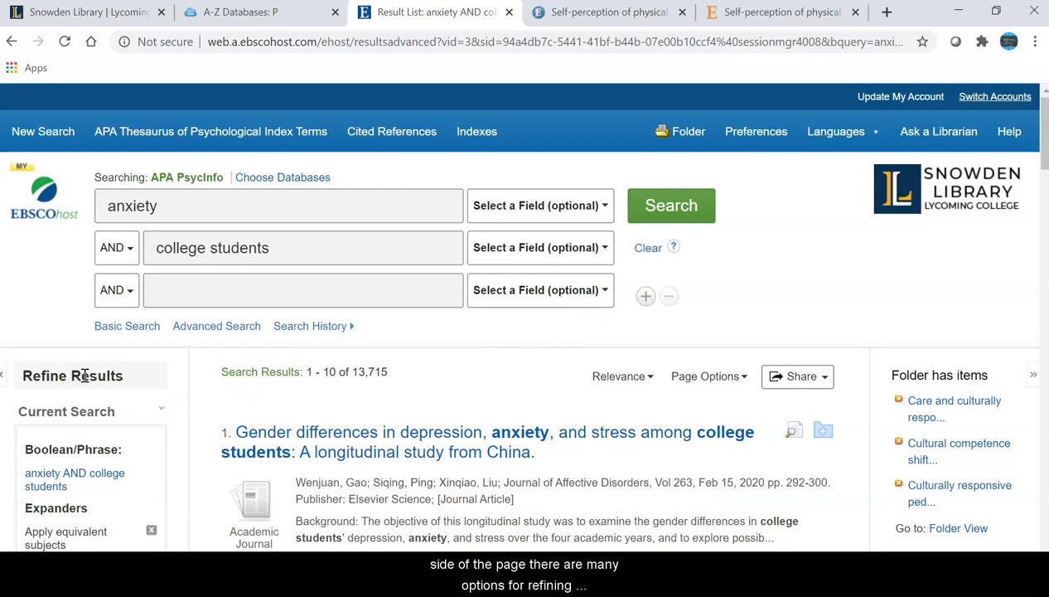
Step: Restrict the anxiety AND college students results to Linked Full Text under Limit To
scroll(84, 375, down, 3)
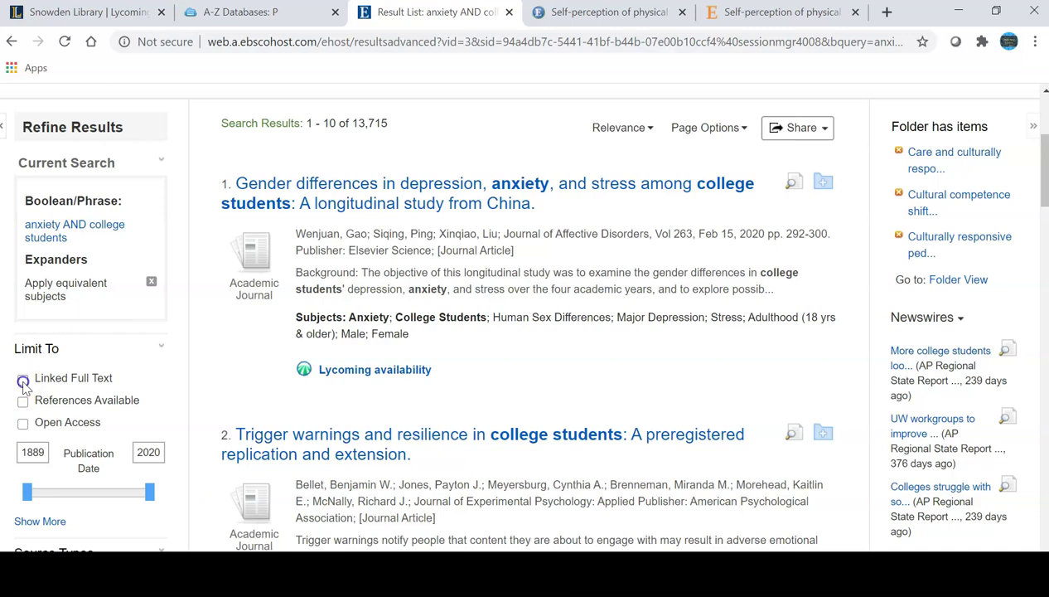
click(22, 380)
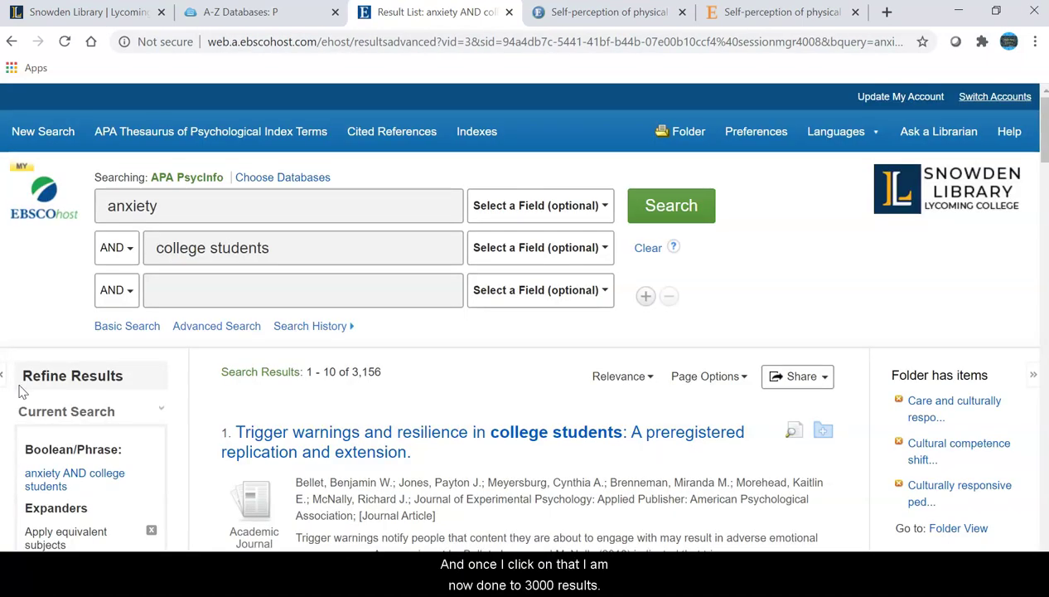
scroll(22, 392, down, 3)
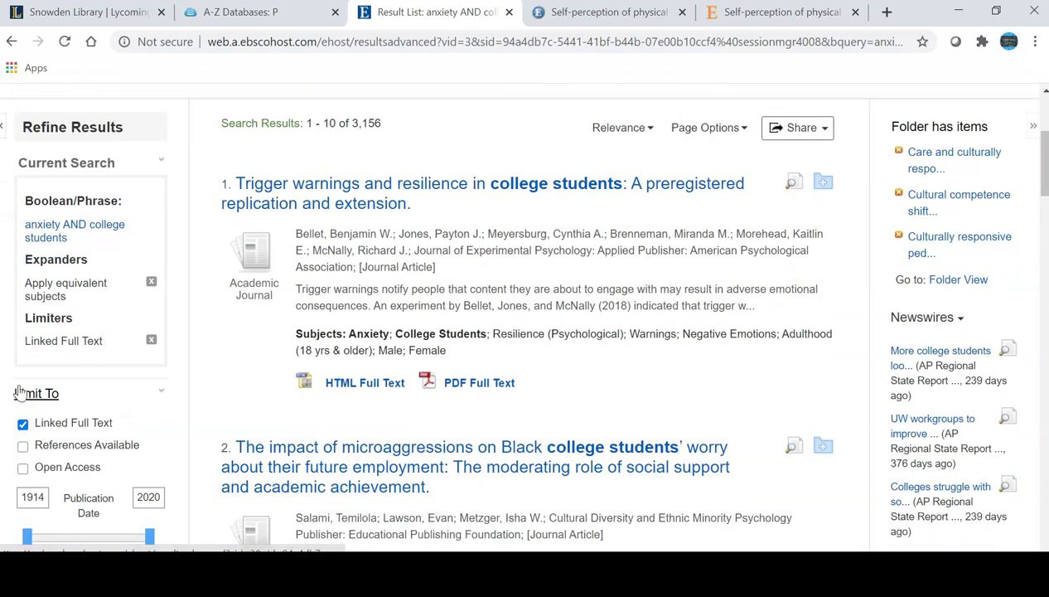
scroll(20, 391, down, 2)
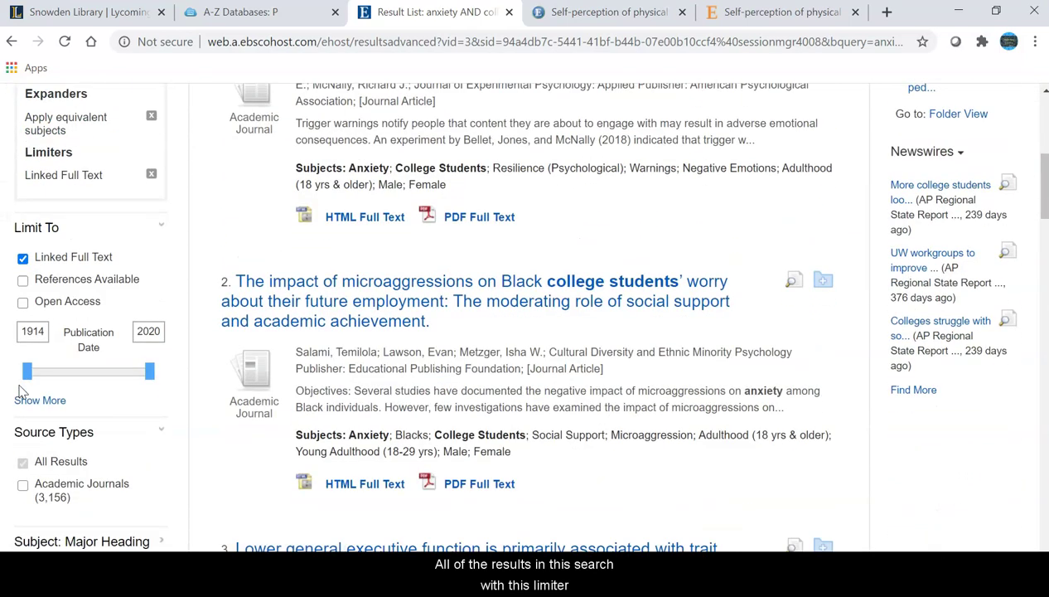
scroll(23, 391, down, 4)
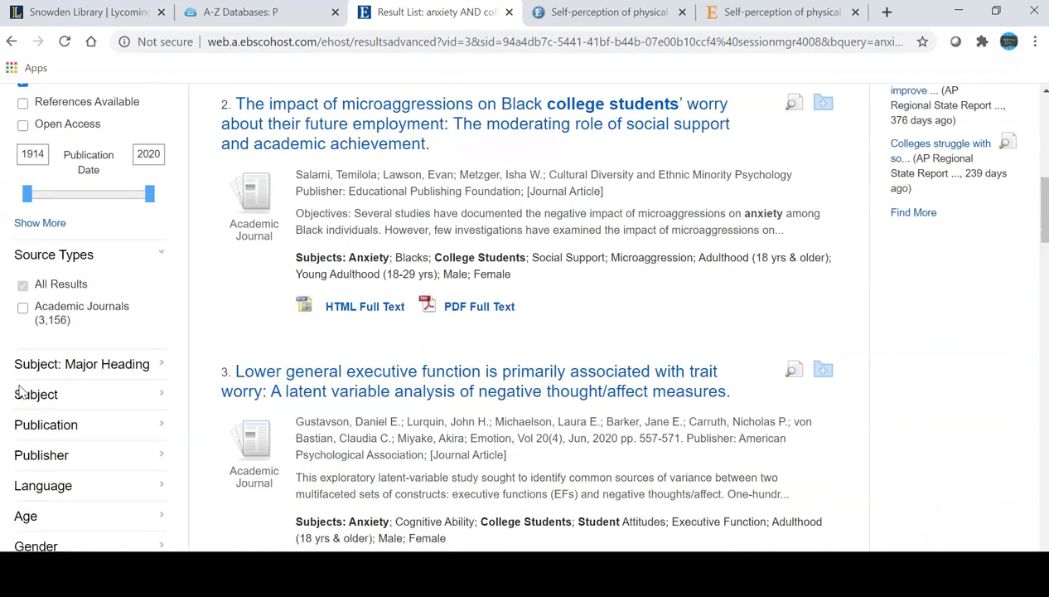
scroll(22, 392, down, 4)
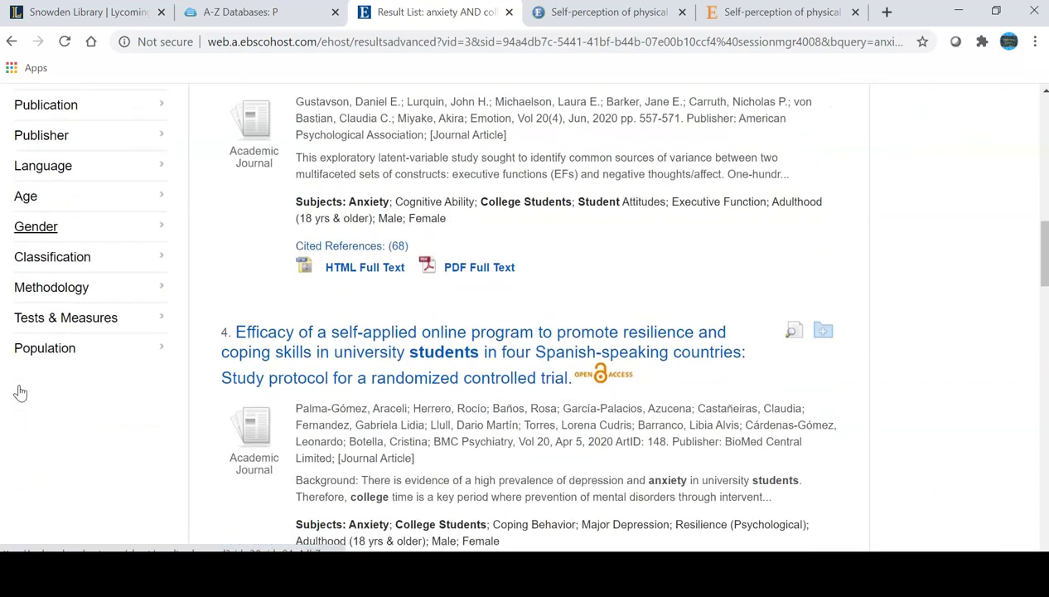
scroll(23, 392, down, 3)
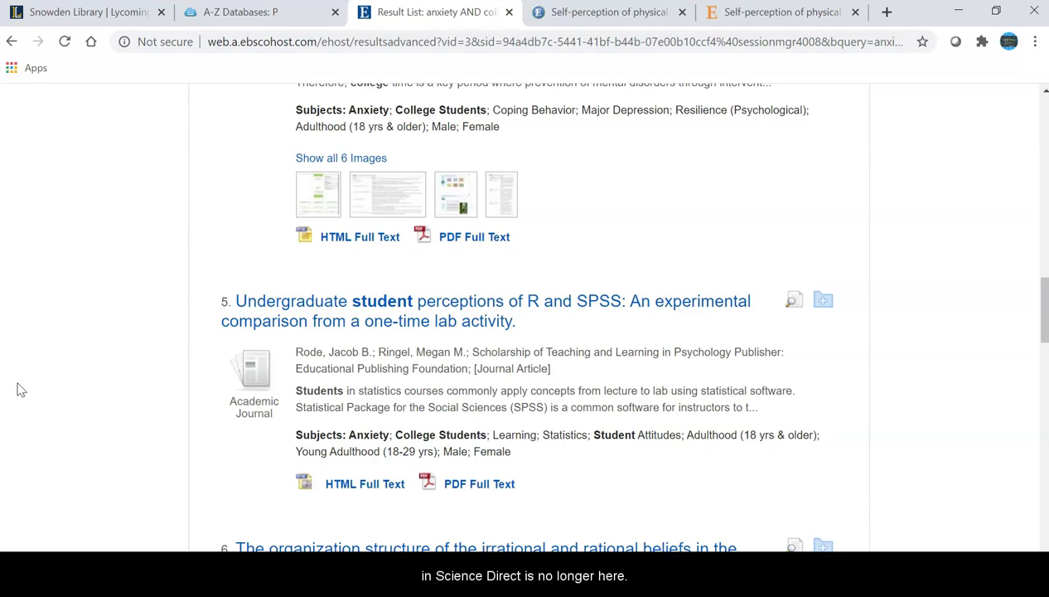
scroll(20, 390, up, 6)
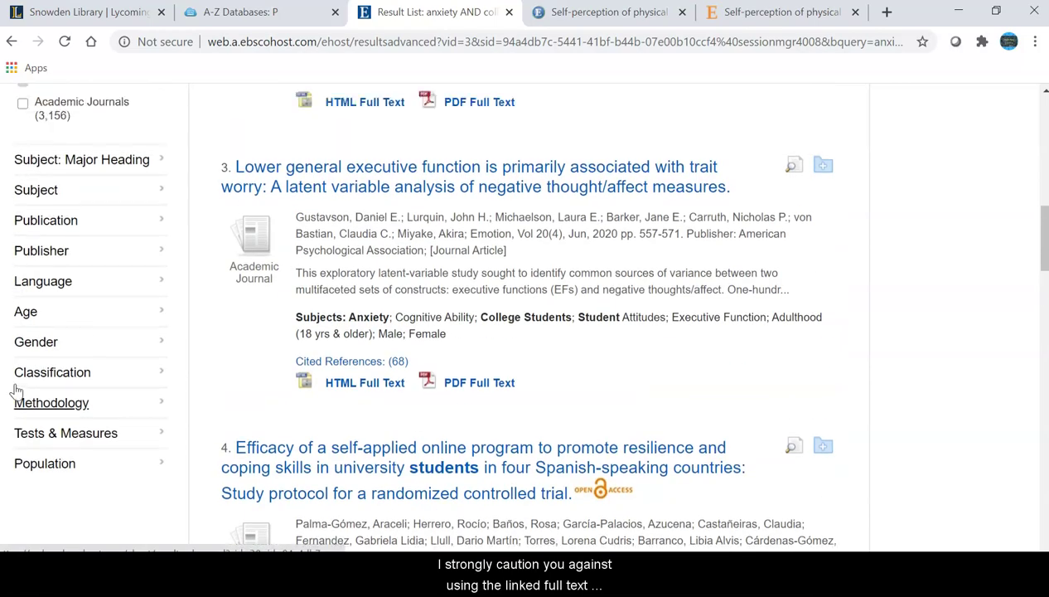
scroll(16, 389, up, 5)
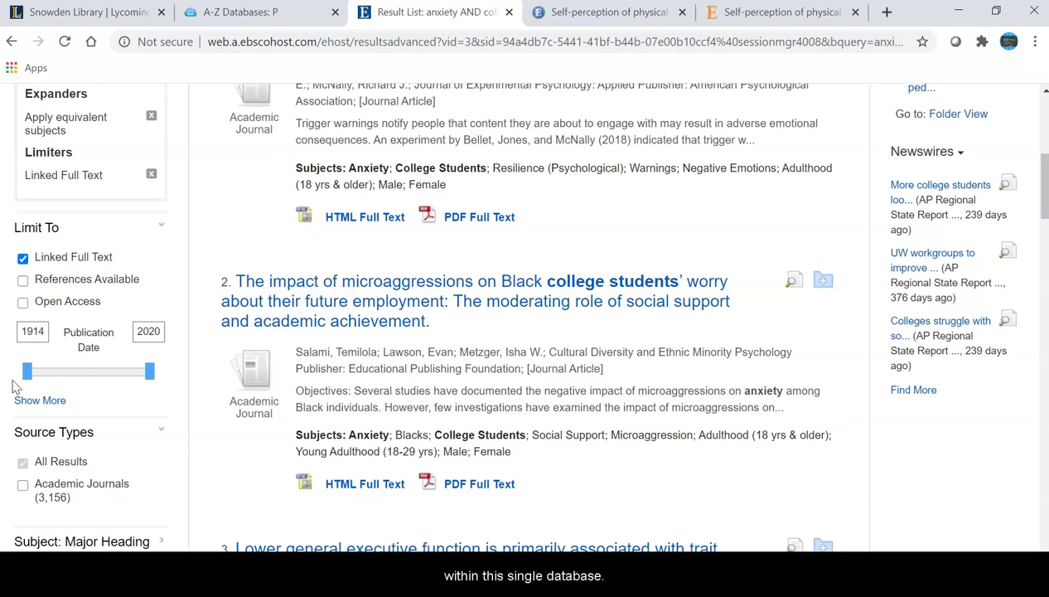
Step: Remove the Linked Full Text limit and change the publication start year from 1889 to 2010
click(23, 258)
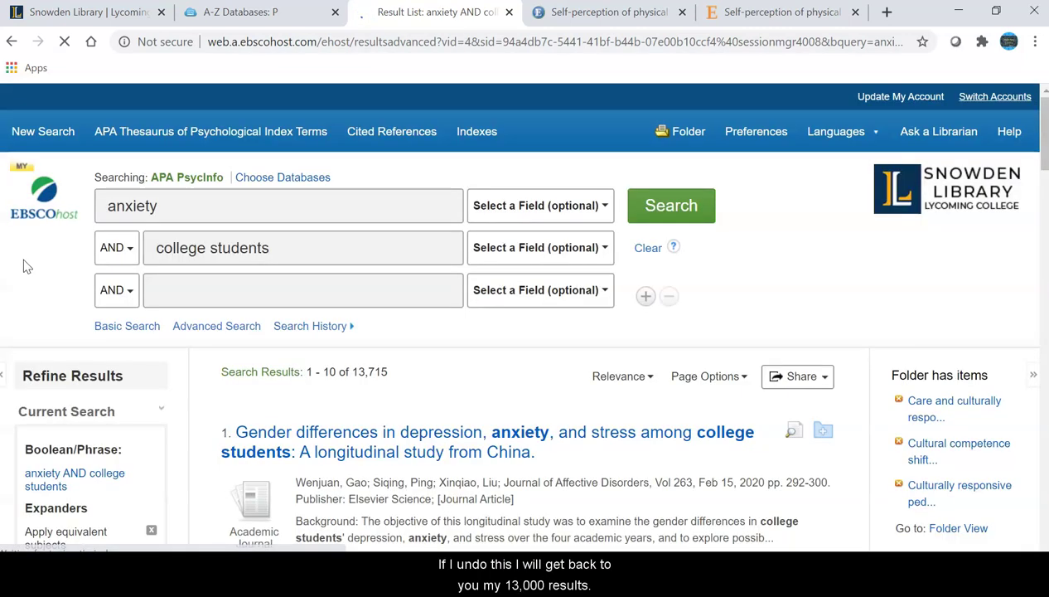
scroll(18, 267, down, 4)
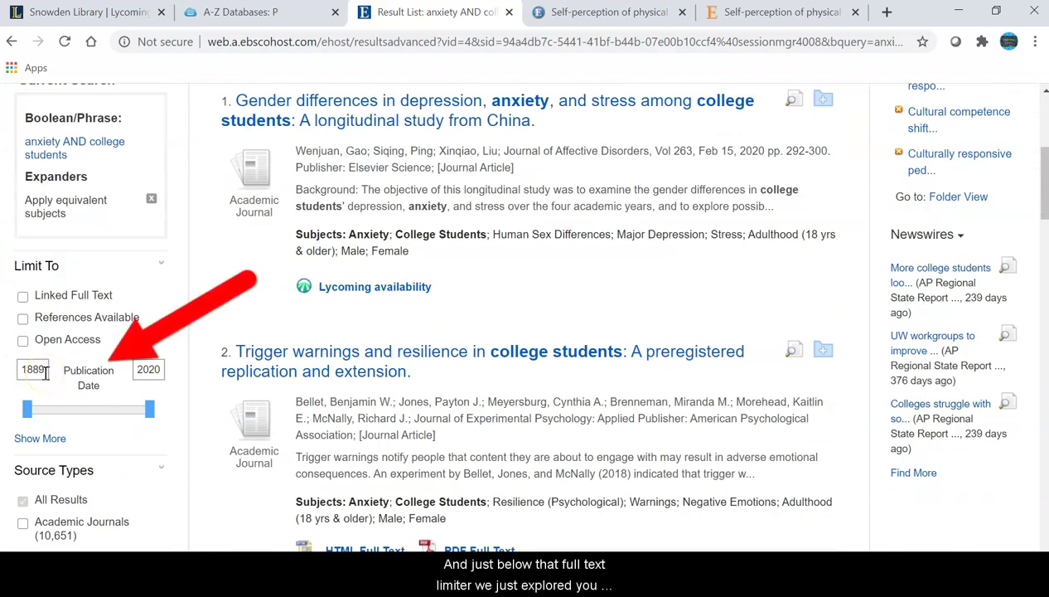
drag(45, 373, 13, 369)
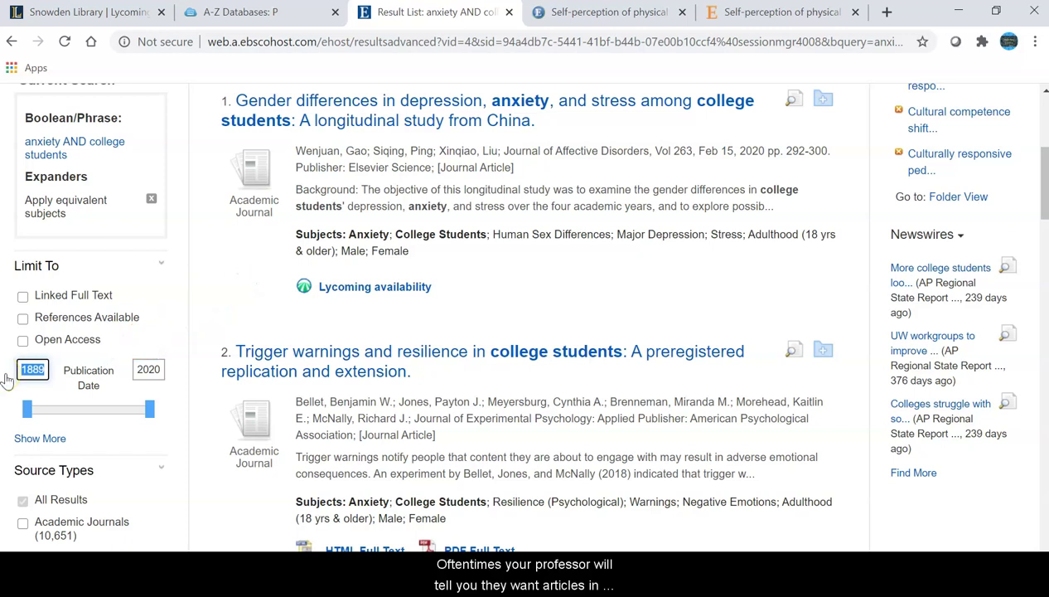
text(2)
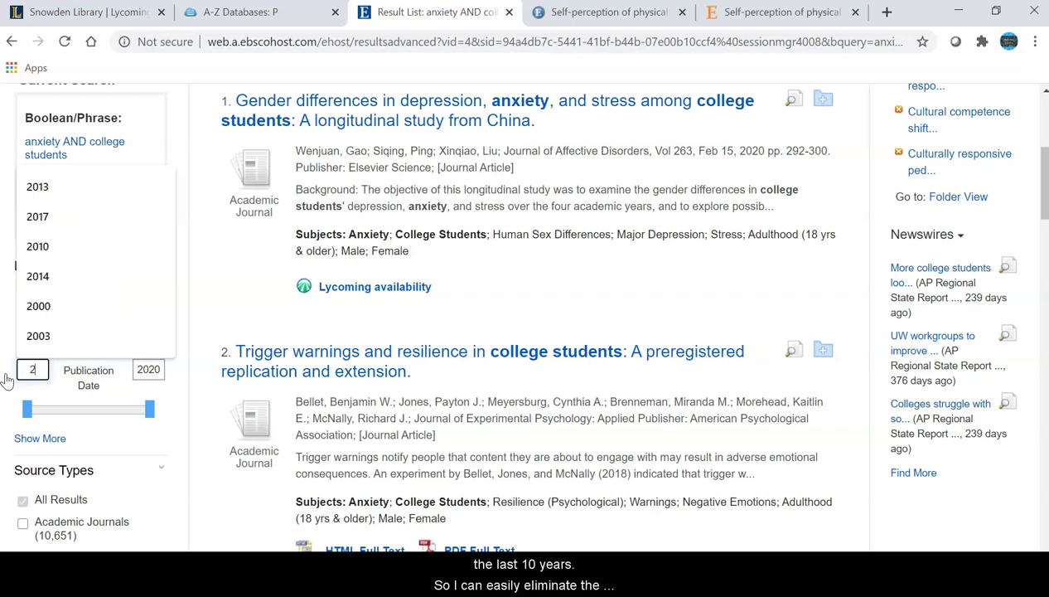
text(010)
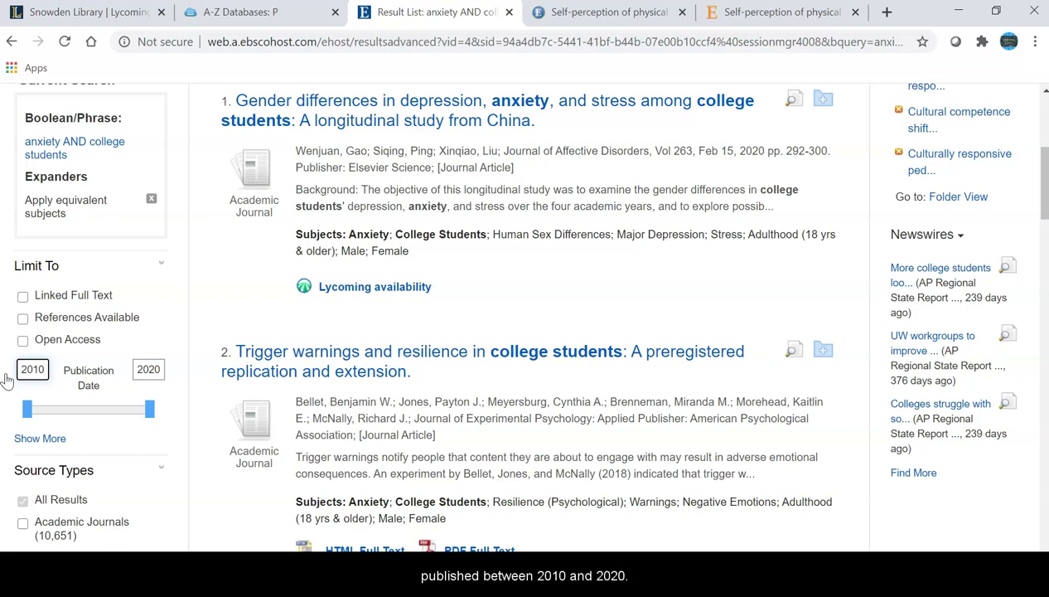
Step: Apply the 2010–2020 publication date range, cutting the results to 4,072
key(Return)
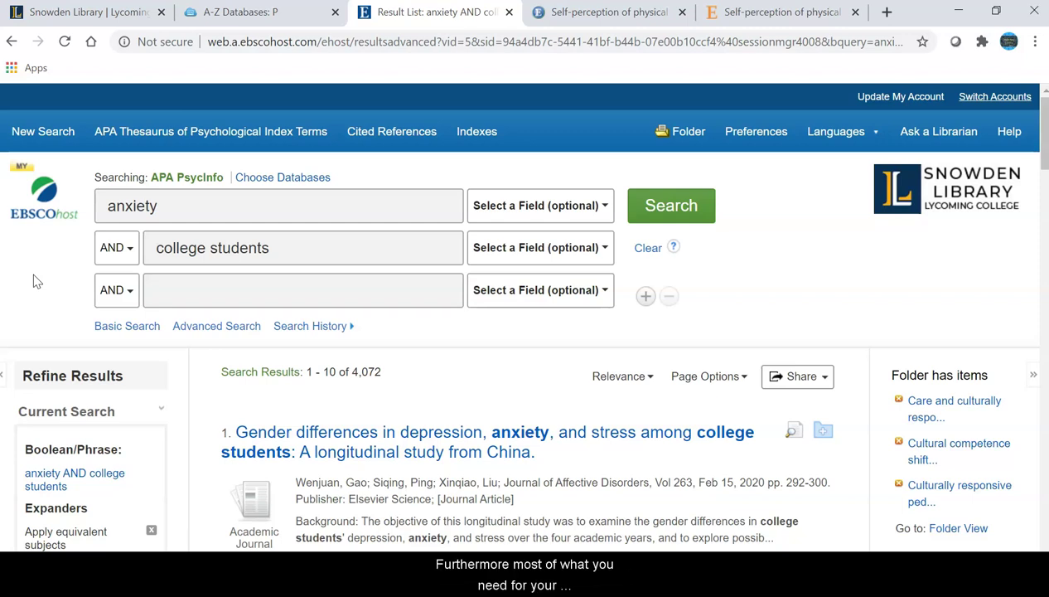
scroll(33, 281, down, 5)
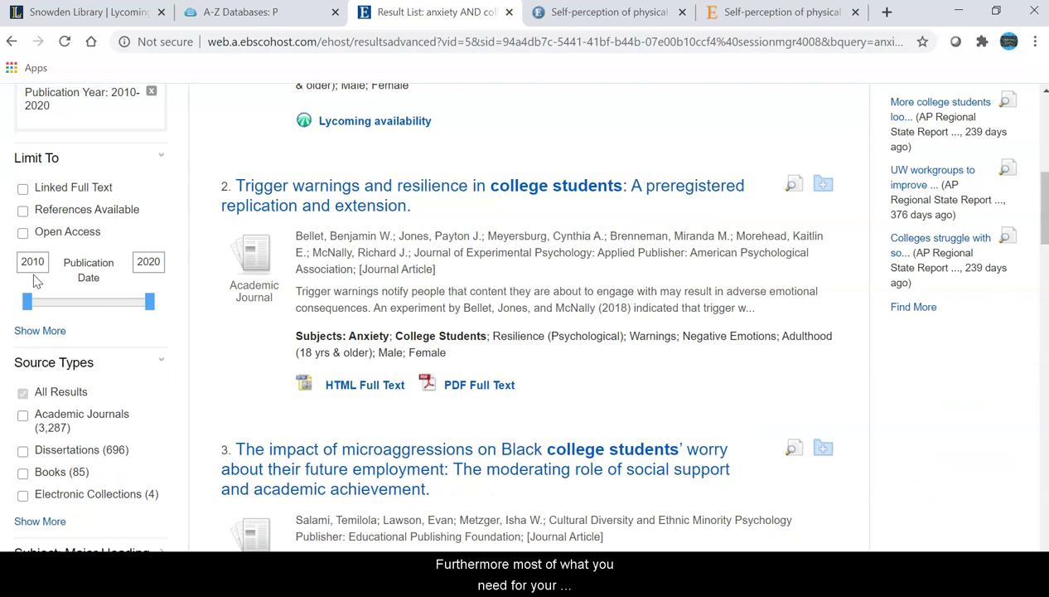
click(24, 283)
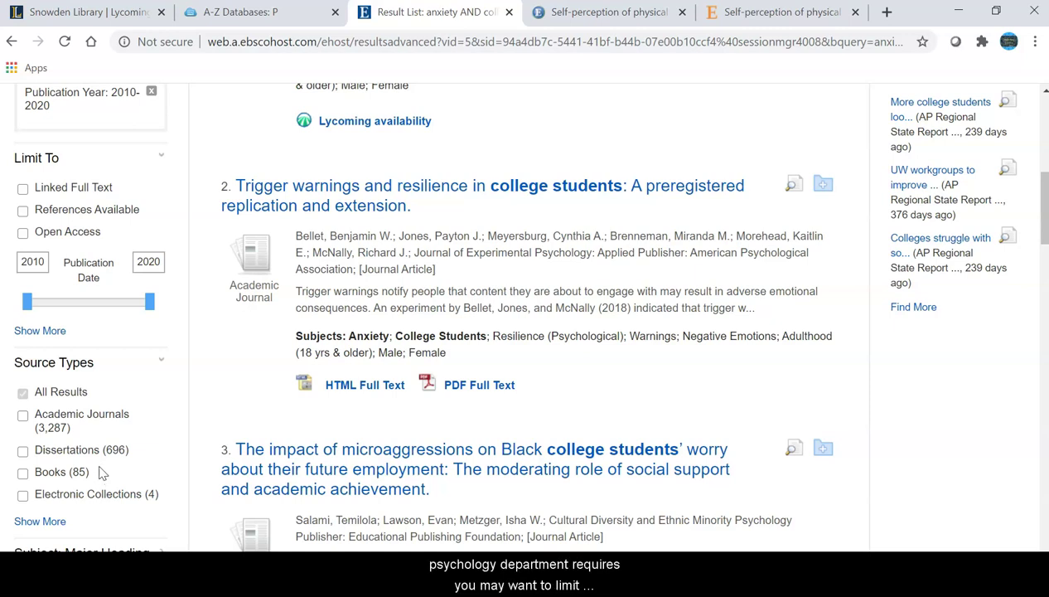
Step: Limit the 2010–2020 results to Academic Journals, leaving 3,287 records
click(23, 416)
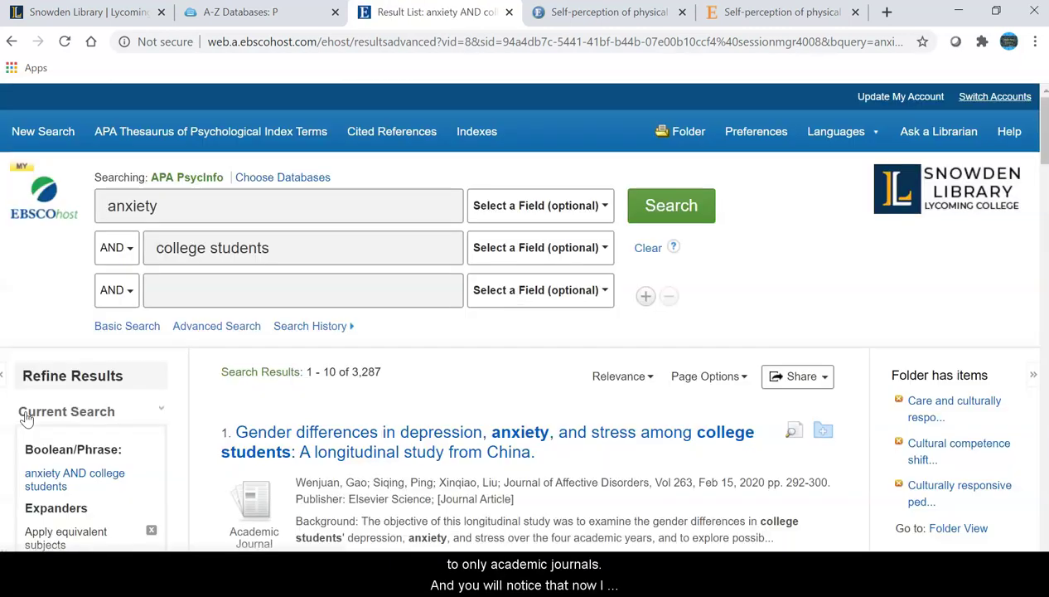